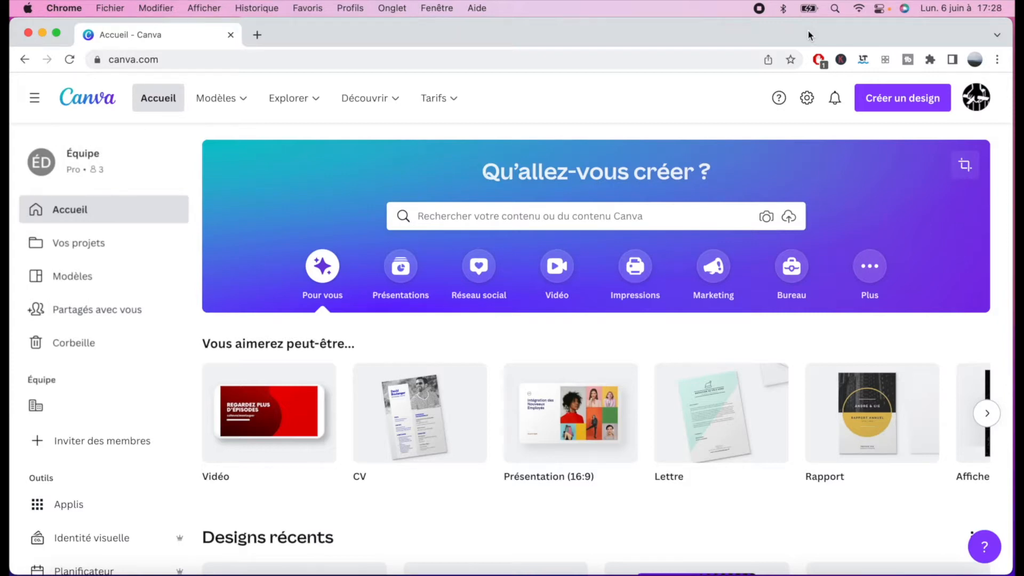
Search the design types for "facebook" and create a new Couverture Facebook design.
left_click(878, 100)
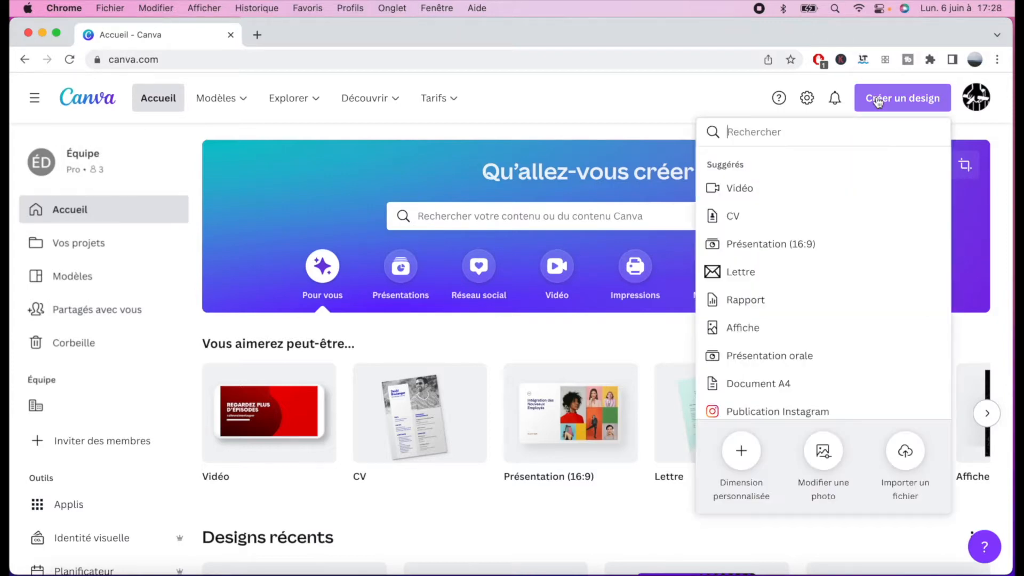
type("face")
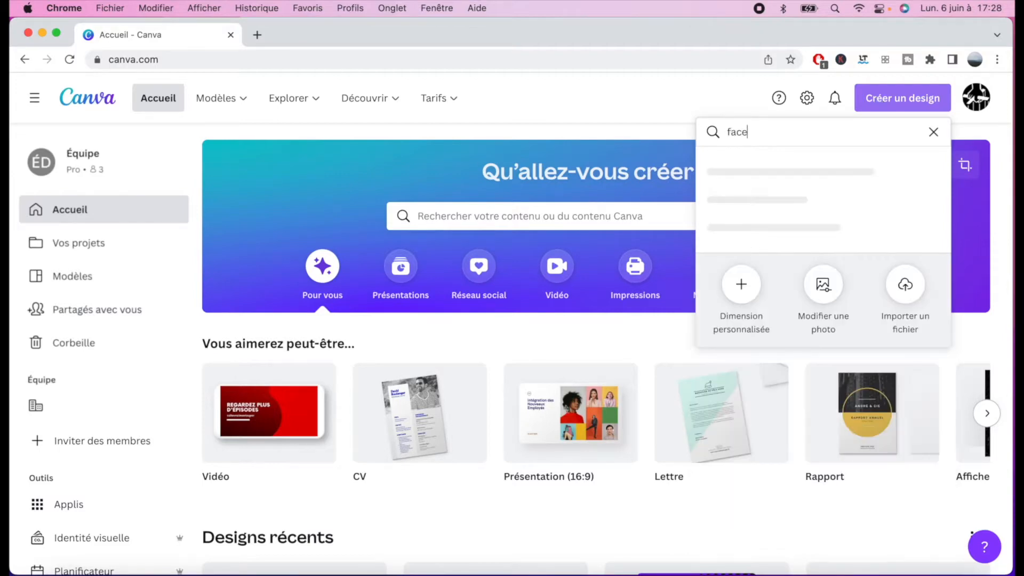
type("book")
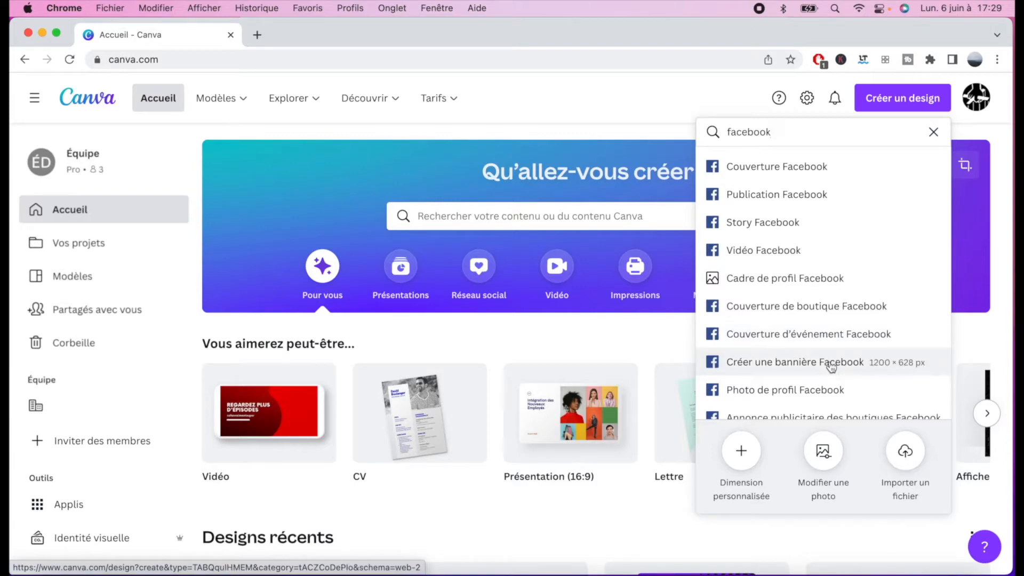
left_click(799, 169)
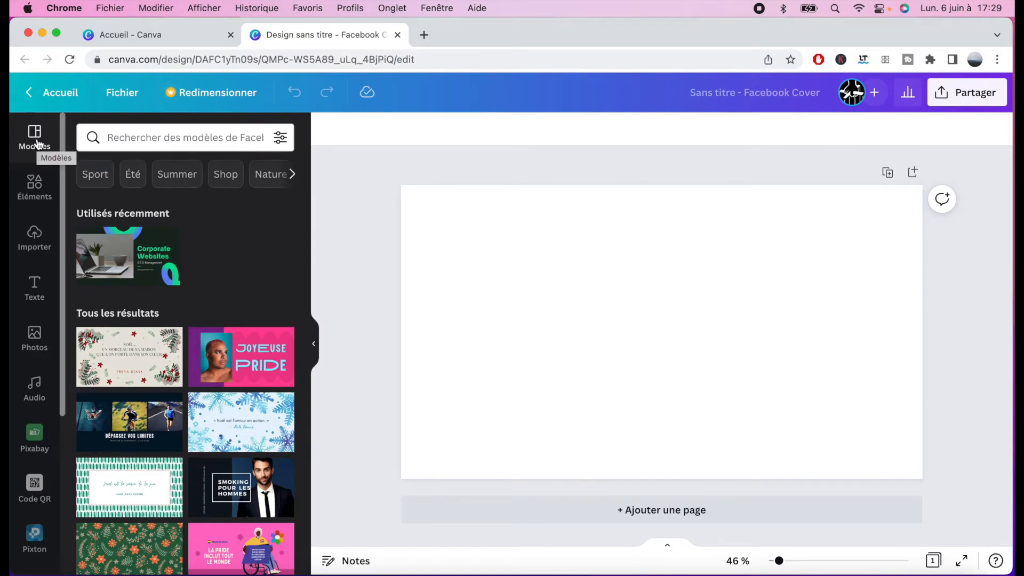
Apply the "Dépassez vos limites" triathlon template to the cover and select its photo grid and text lines in turn.
scroll(180, 380, "down", 3)
scroll(179, 377, "down", 6)
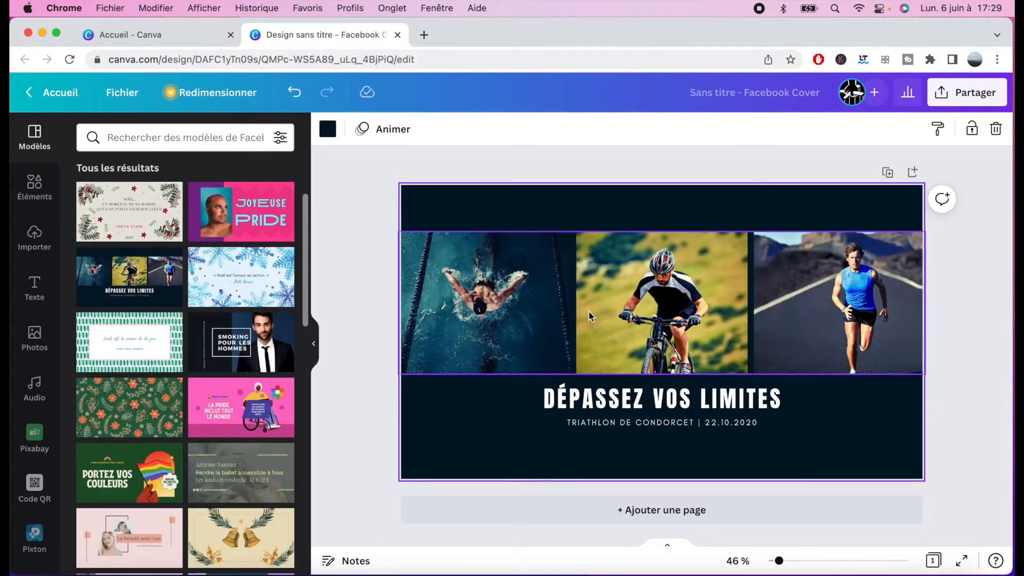
left_click(506, 298)
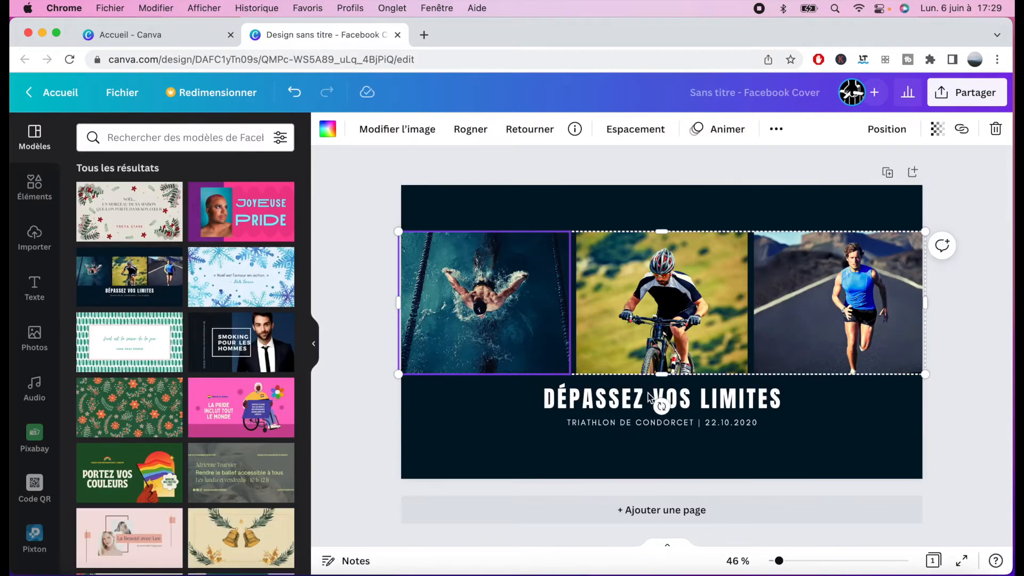
left_click(611, 406)
left_click(610, 406)
left_click(600, 422)
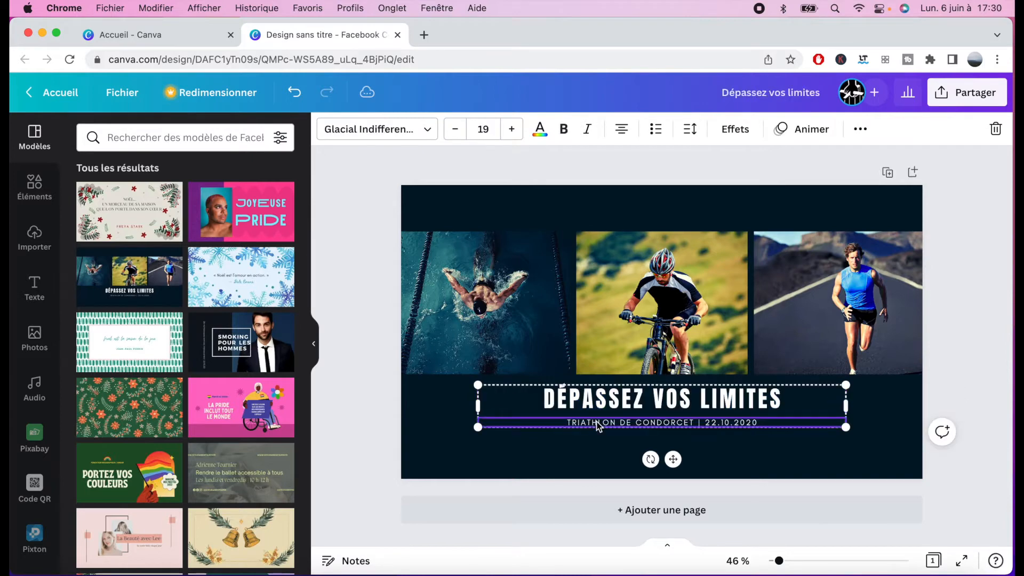
left_click(446, 414)
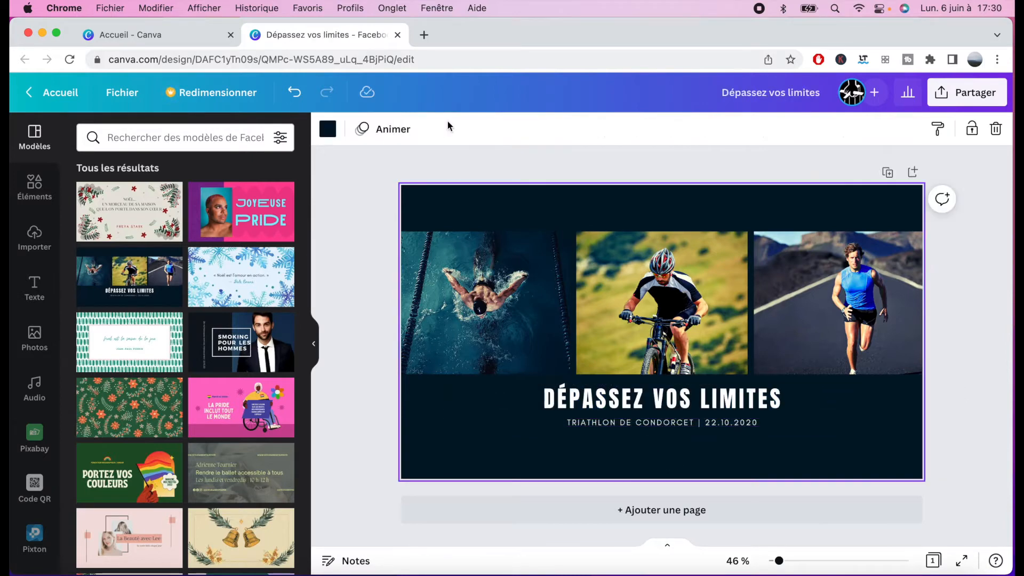
Set the template's background to white and change its headline to "À FOND" in the dark shade from the swimmer photo.
left_click(328, 128)
left_click(165, 202)
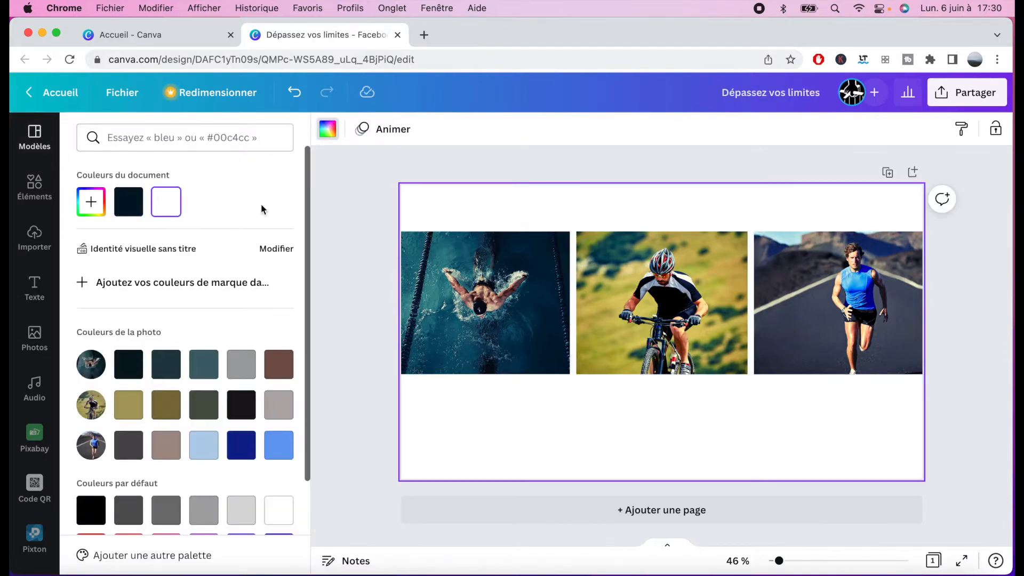
left_click(543, 405)
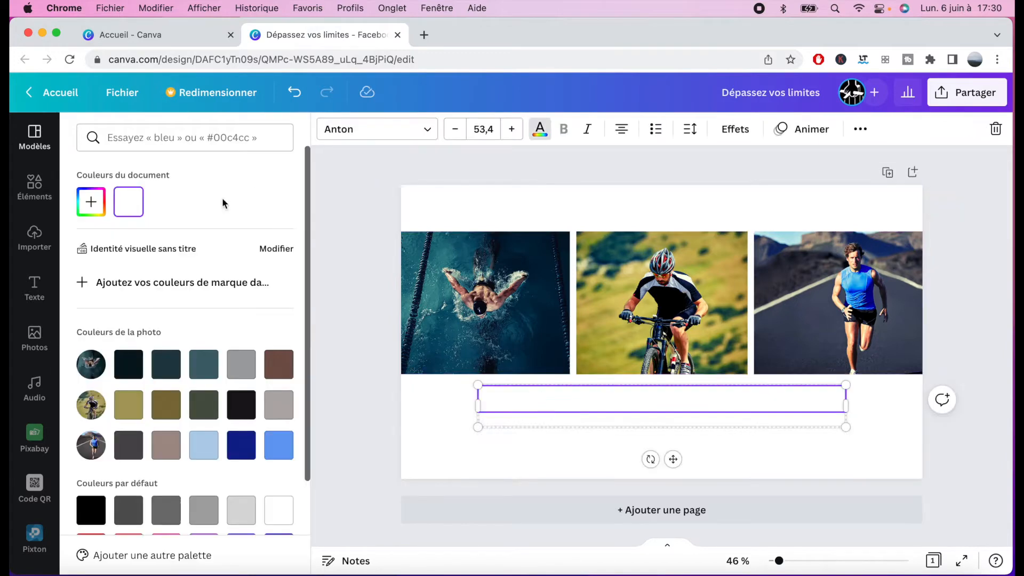
left_click(128, 364)
double_click(659, 397)
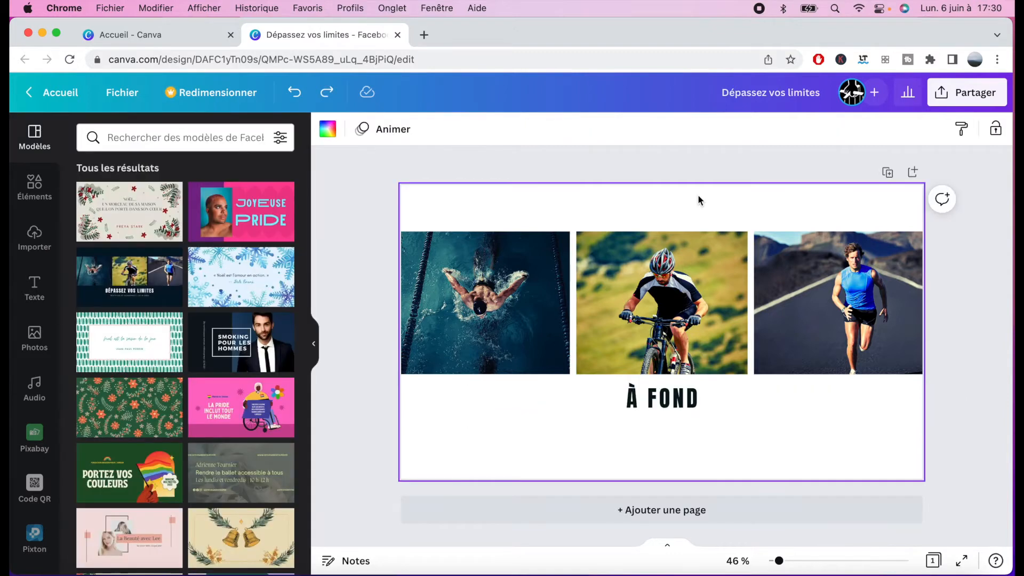
Delete all the template's photos and text to leave an empty page.
left_click_drag(357, 198, 909, 514)
key("Delete")
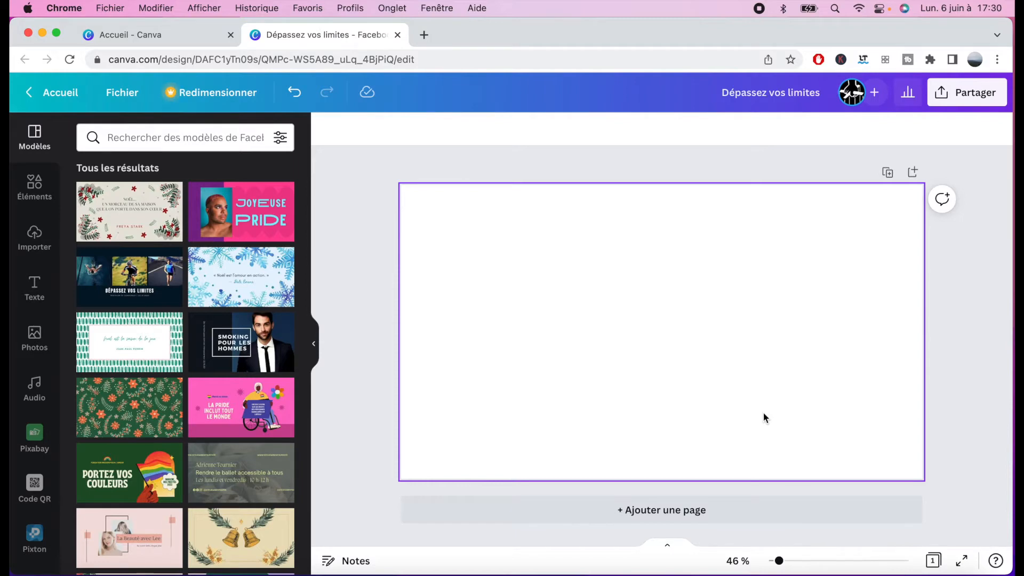
Search the elements library for "réseaux" and browse the results.
left_click(24, 190)
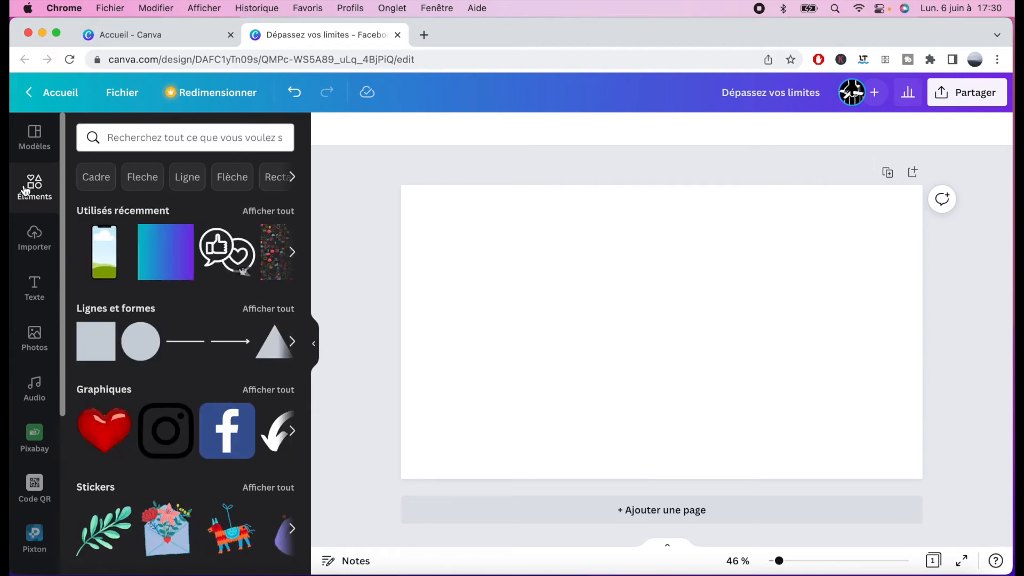
left_click(93, 140)
type("réseaux")
key("Return")
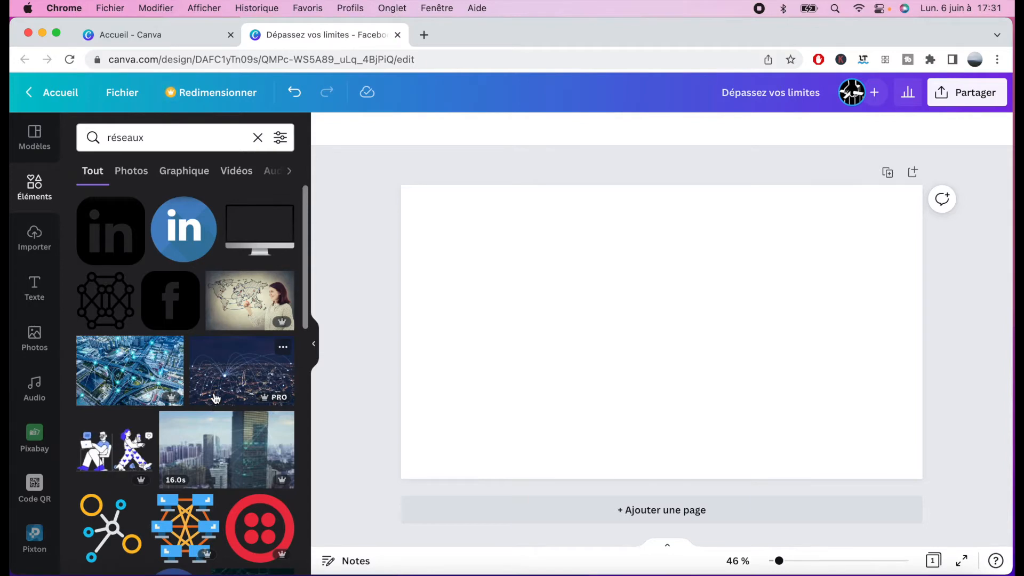
scroll(197, 425, "down", 2)
scroll(197, 425, "down", 3)
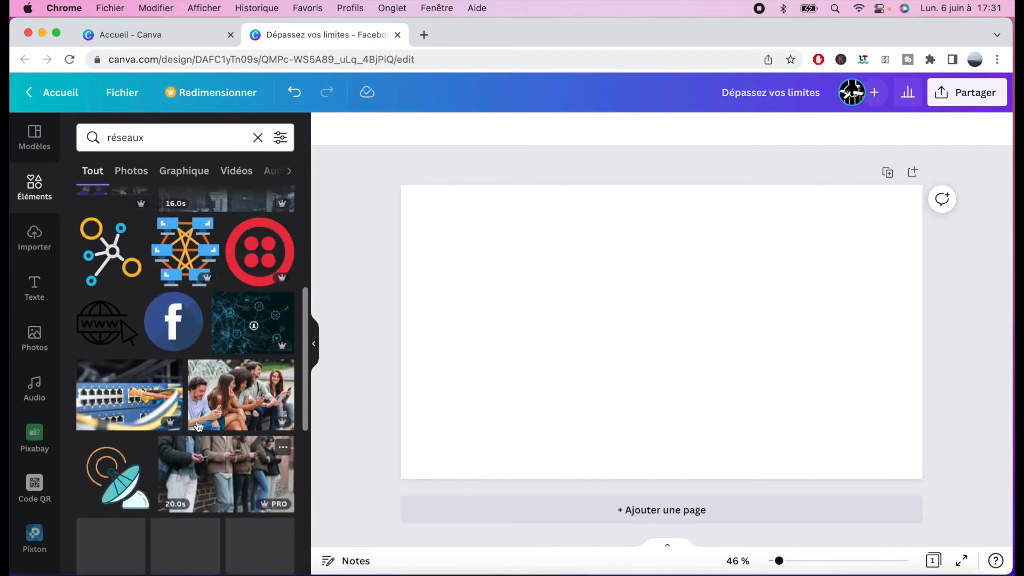
scroll(160, 320, "up", 5)
Restrict the element results to photos and refine the search to "réseaux sociaux".
left_click(138, 174)
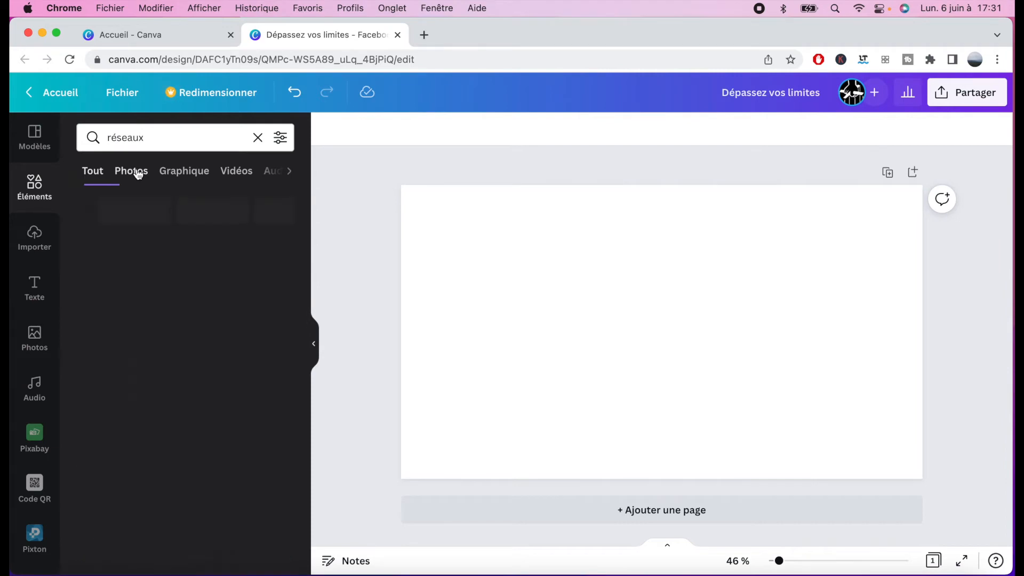
left_click(178, 171)
left_click(128, 171)
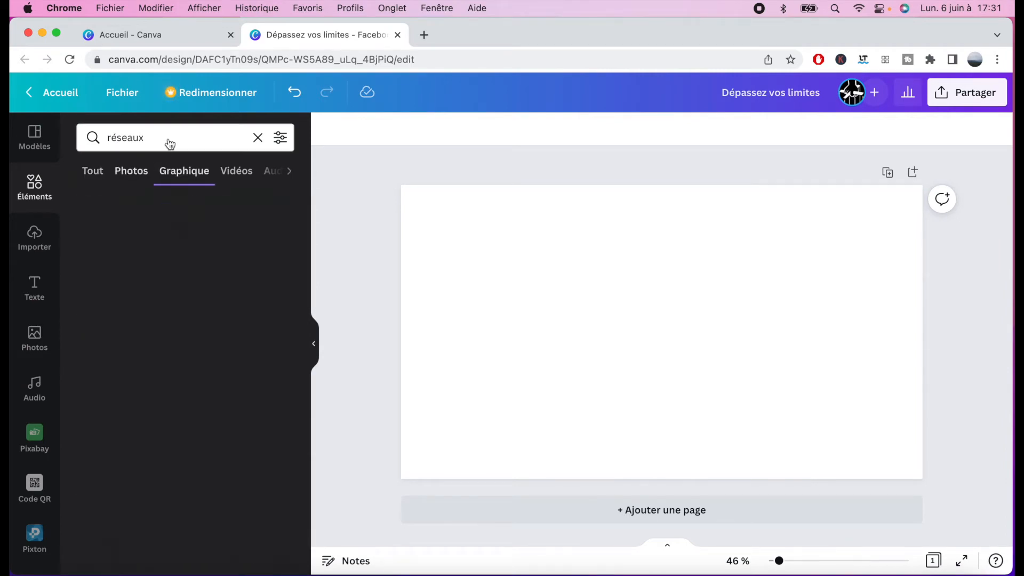
left_click(171, 137)
type("sa")
key("BackSpace")
type("ociaux")
key("Return")
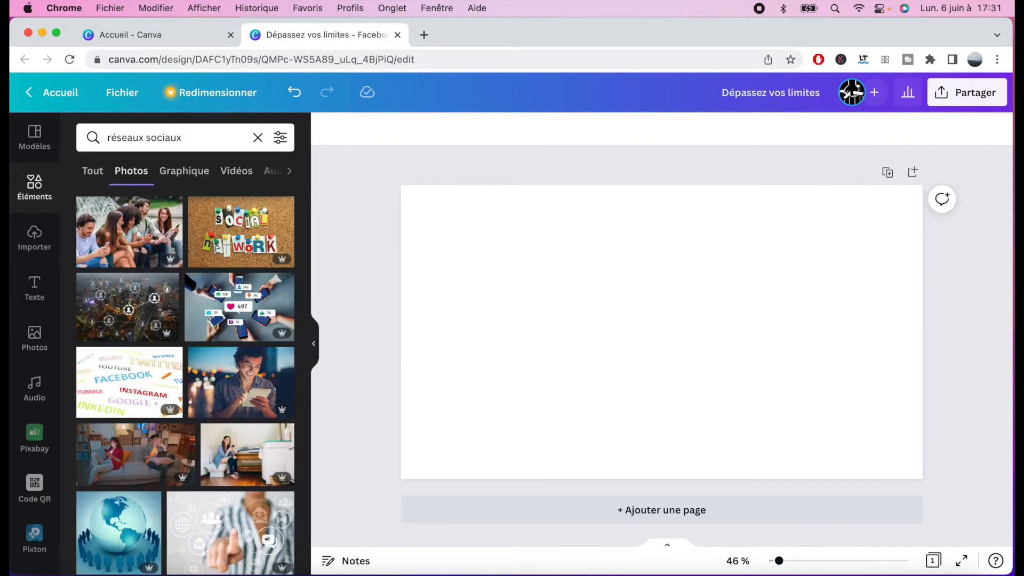
Insert the photo of a finger touching network icons and enlarge it to cover the whole page.
scroll(234, 374, "down", 1)
left_click(235, 501)
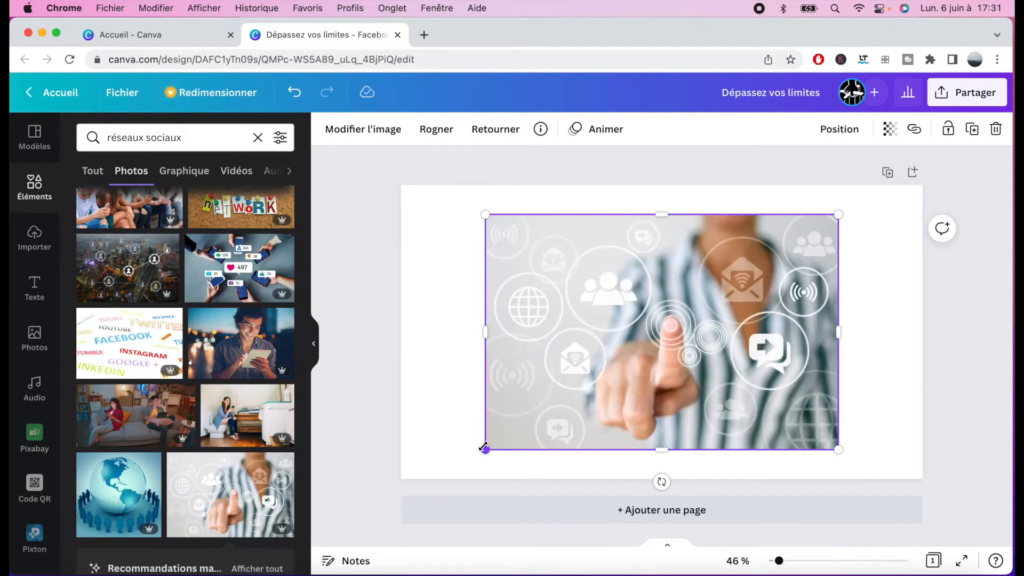
left_click_drag(485, 449, 394, 509)
left_click_drag(839, 213, 934, 152)
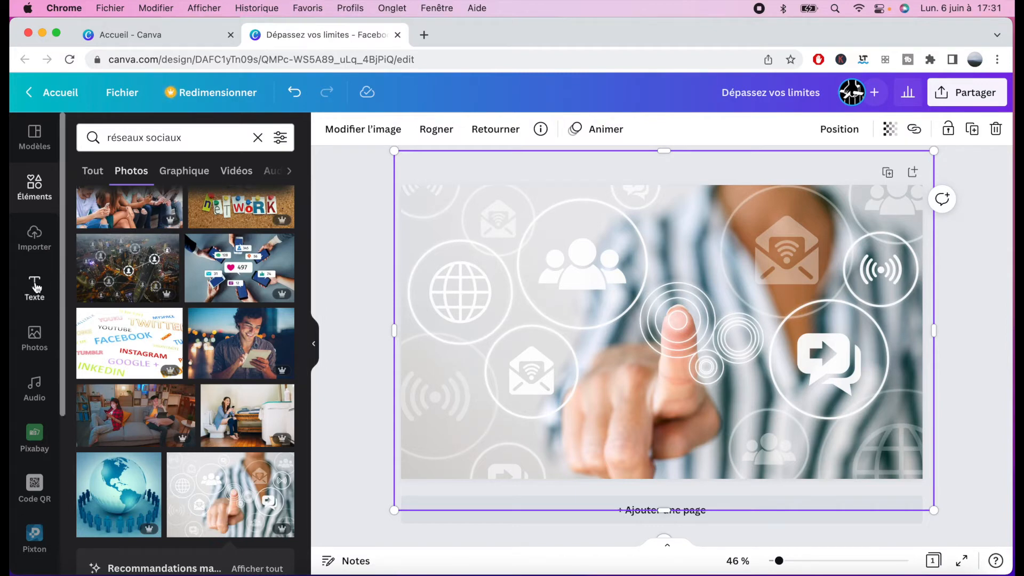
Add a title reading "Labo Des Réseaux" in Clear Sans Bold at size 37.5.
left_click(37, 288)
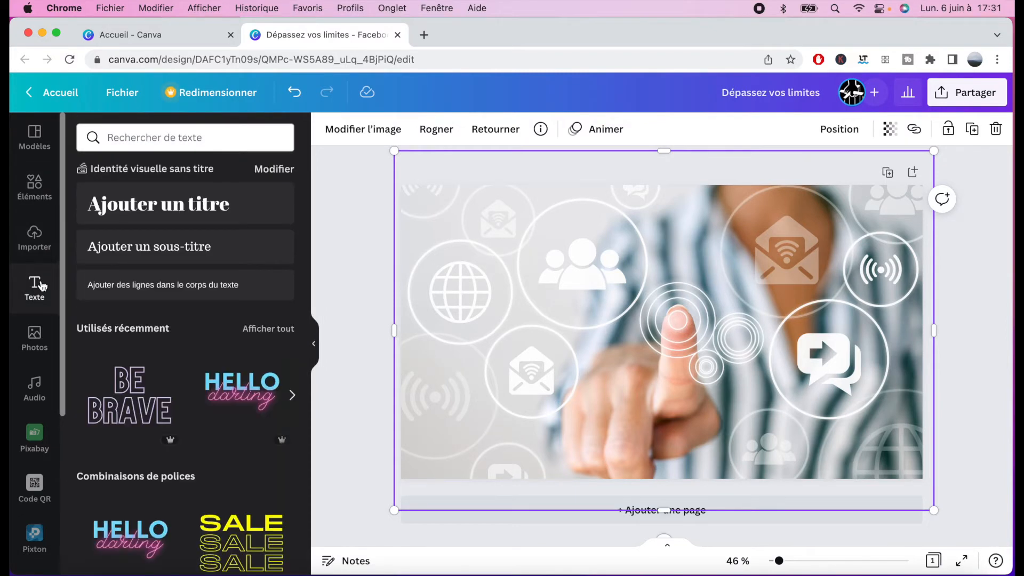
left_click(152, 213)
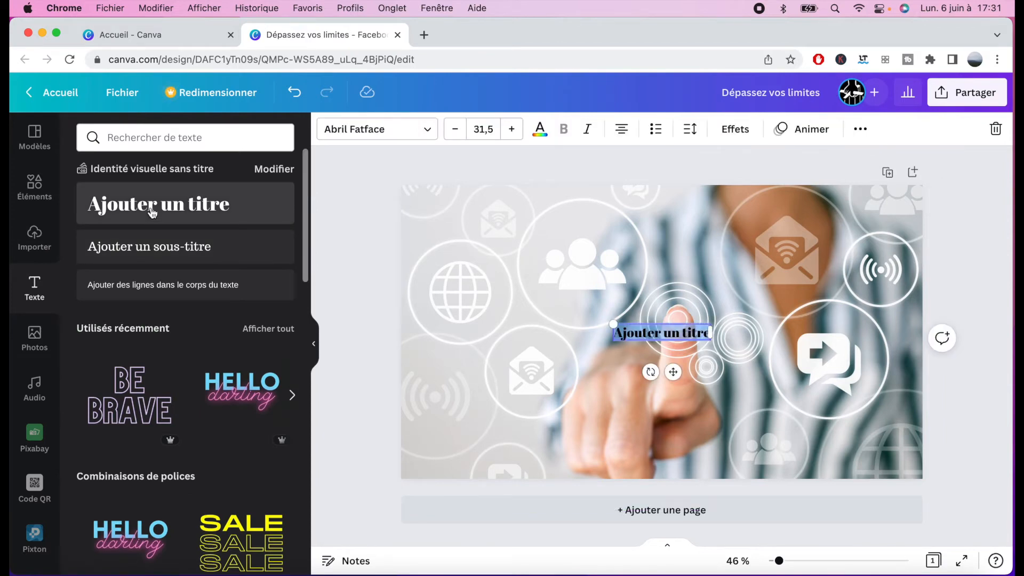
left_click(430, 127)
left_click(116, 232)
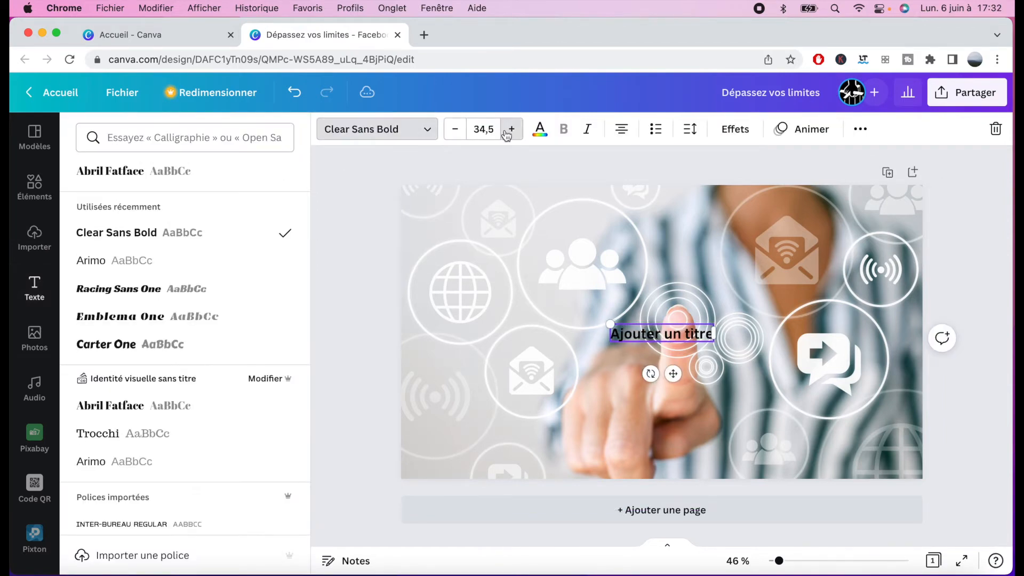
key("Return")
type("Labo Des Réseaux")
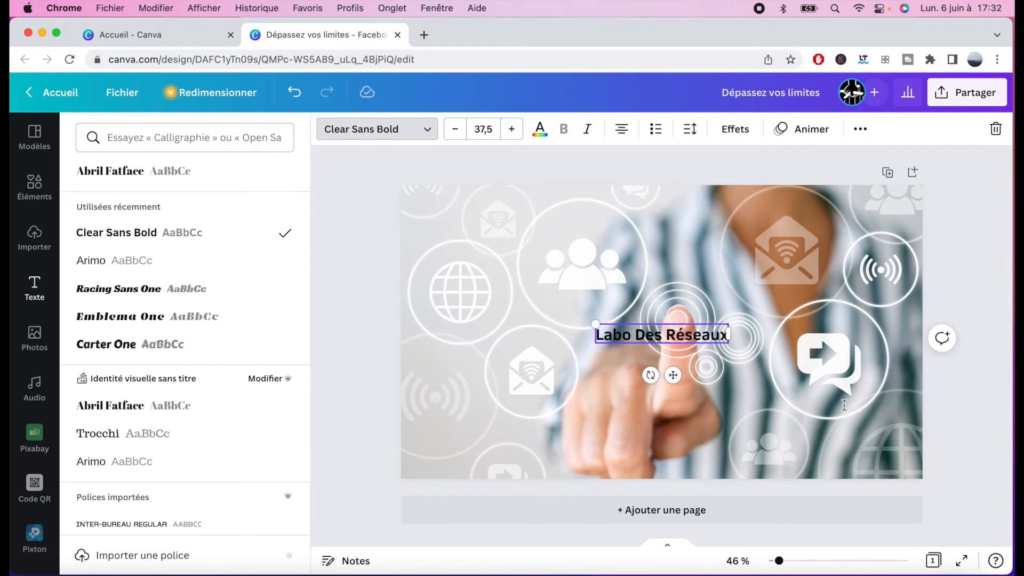
Enlarge the title to size 113 and place it across the upper part of the cover.
left_click_drag(600, 342, 440, 212)
left_click_drag(587, 261, 680, 258)
Give the title an Arrière-plan effect with a spread of 0, a transparency of 72 and a dark blue colour.
left_click(540, 130)
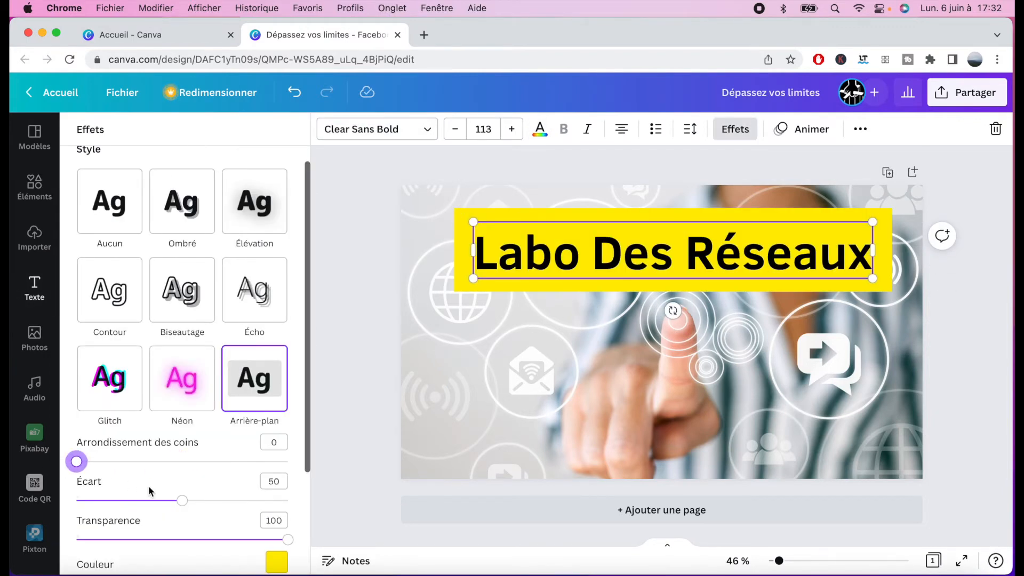
left_click_drag(149, 490, 76, 485)
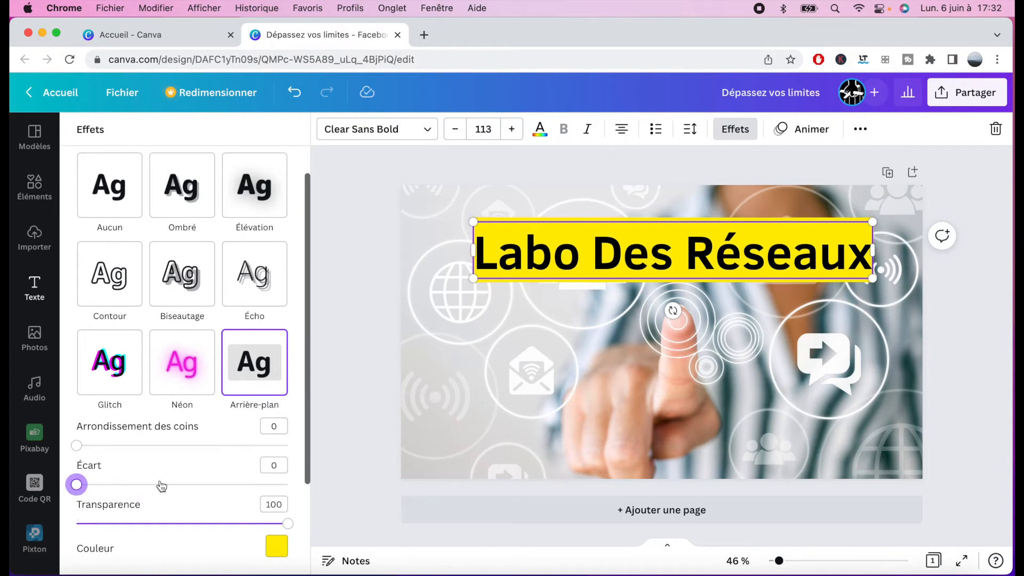
scroll(162, 485, "down", 1)
left_click_drag(288, 506, 228, 506)
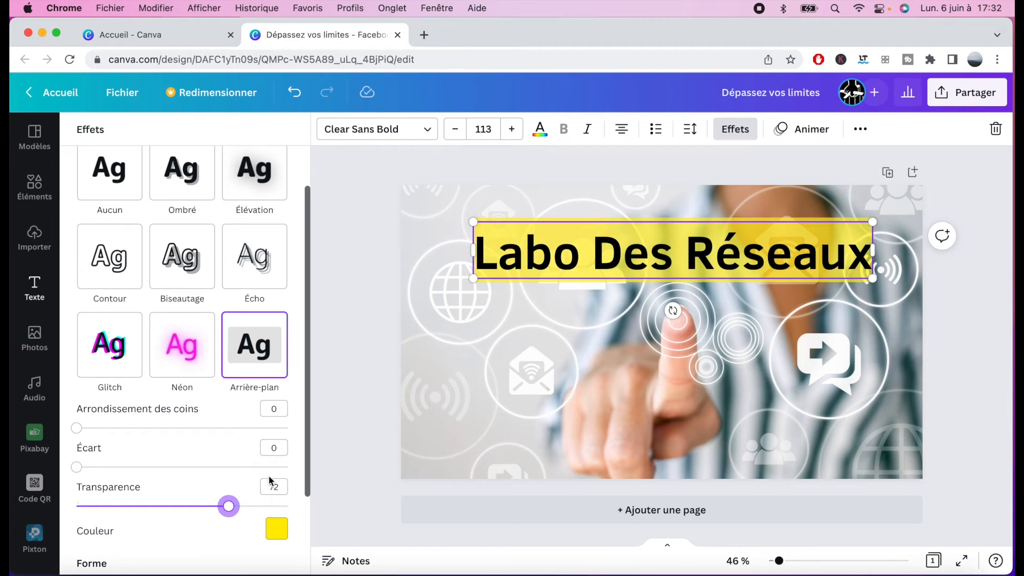
left_click(276, 529)
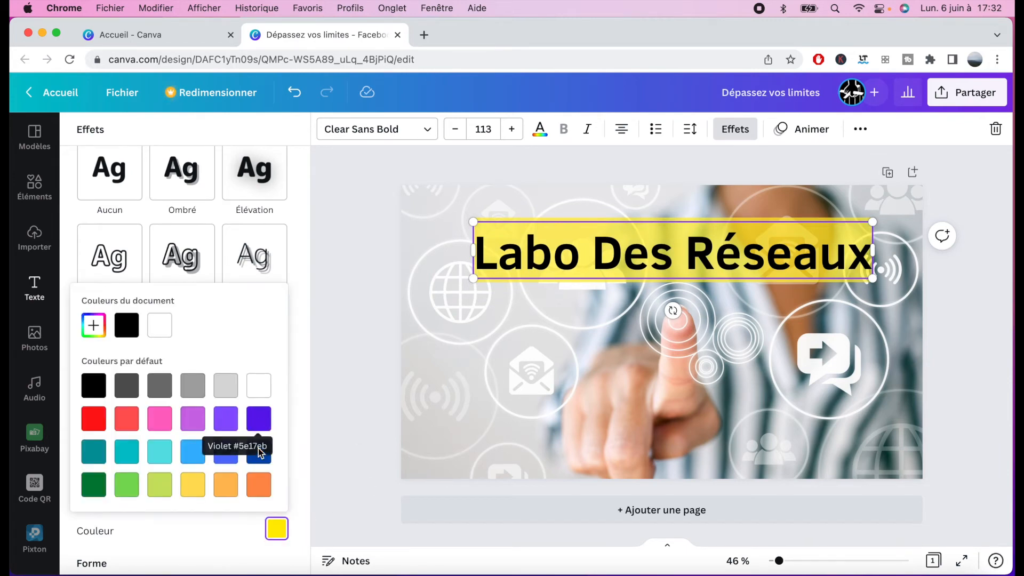
left_click(259, 453)
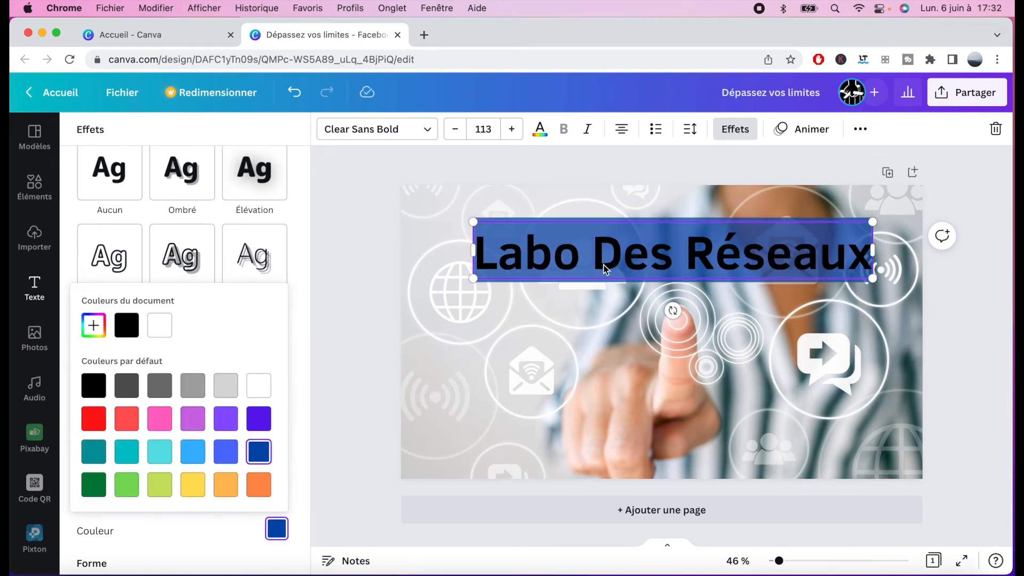
Change the title text to white and move it down to the middle of the cover.
double_click(631, 248)
left_click(630, 248)
left_click(539, 130)
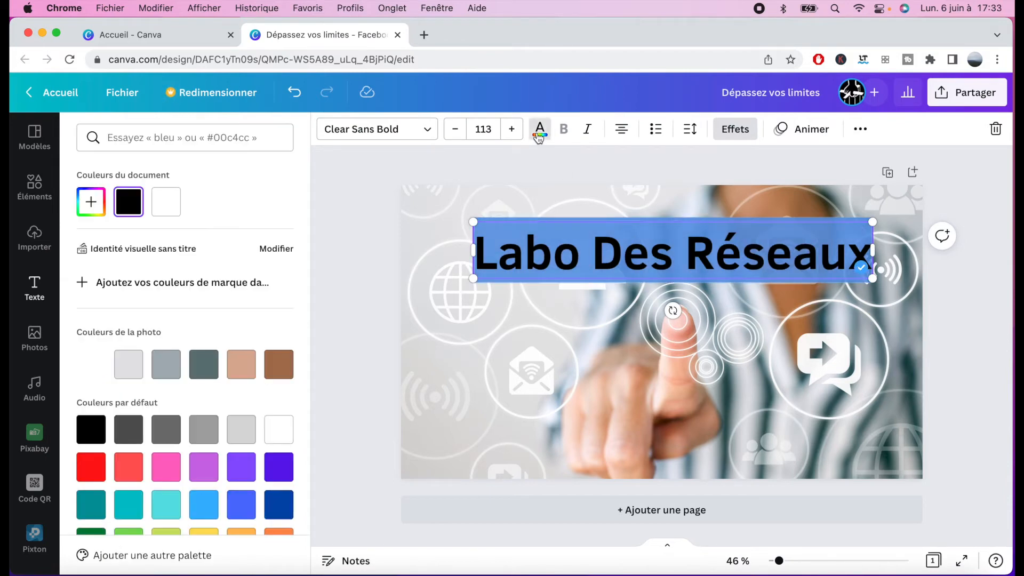
left_click_drag(585, 258, 582, 322)
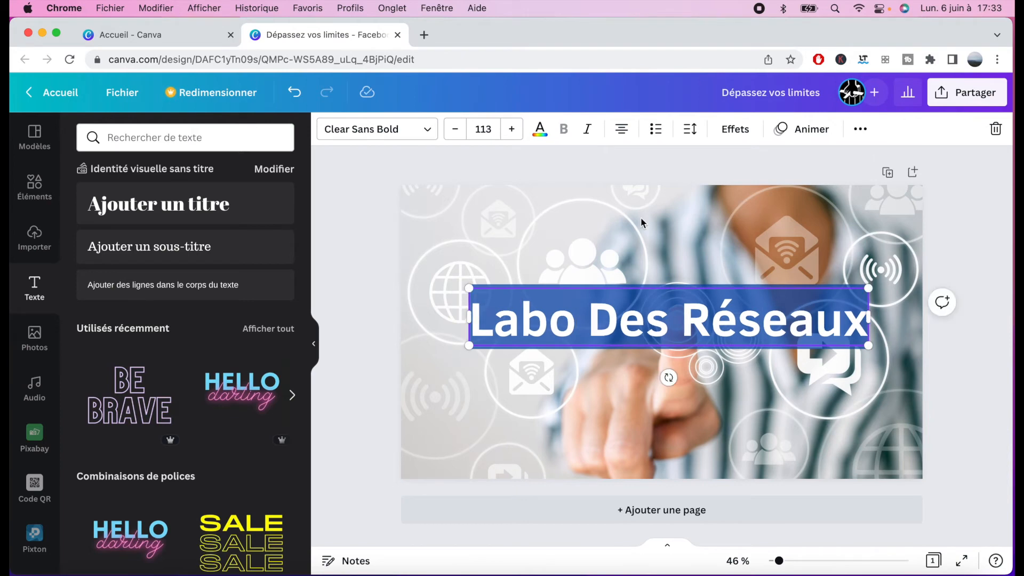
left_click(667, 373)
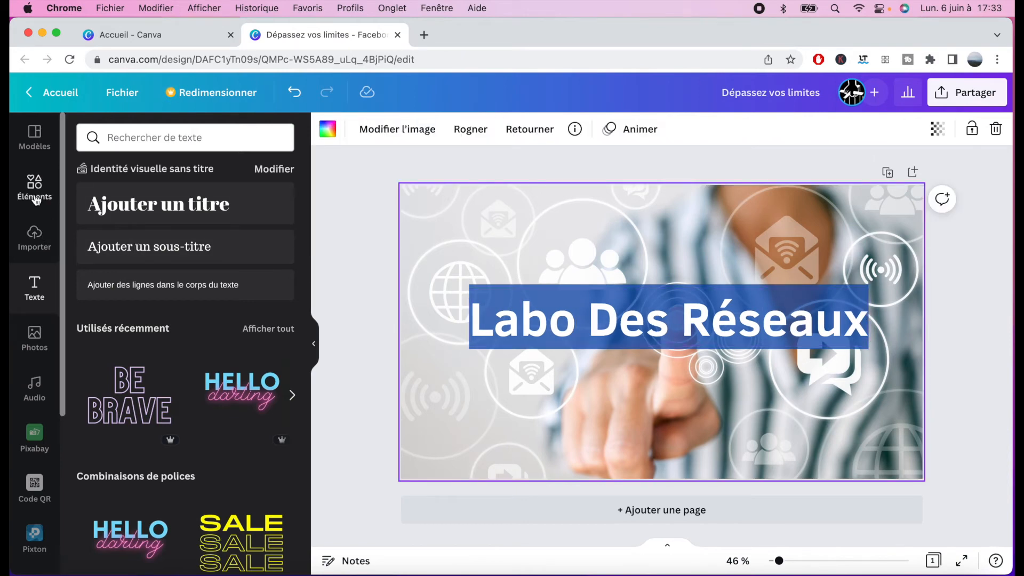
Insert the uploaded atom logo with social network icons and place it in the cover's lower-left corner.
left_click(35, 236)
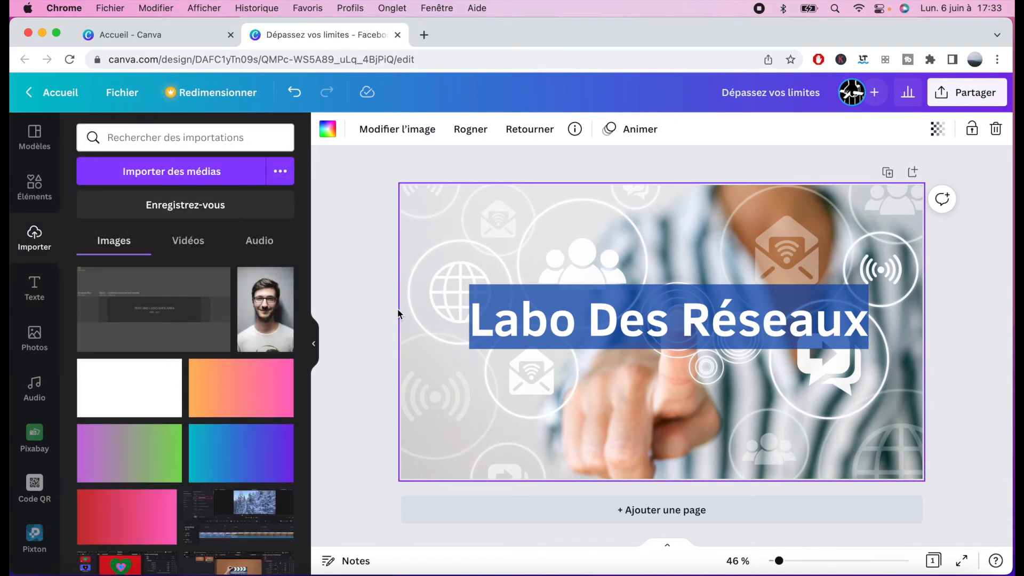
left_click_drag(682, 312, 648, 345)
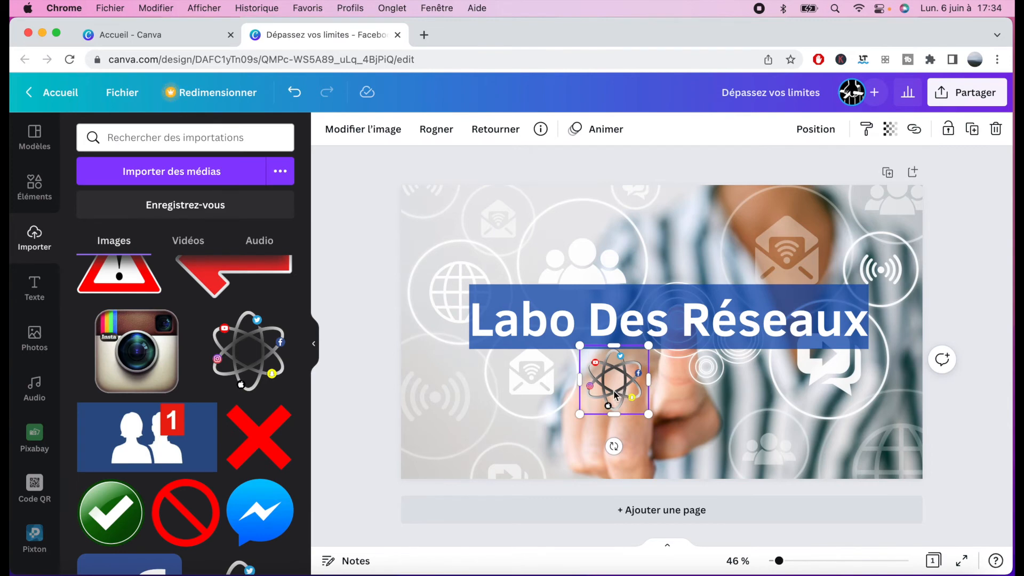
left_click_drag(614, 394, 436, 459)
left_click(363, 283)
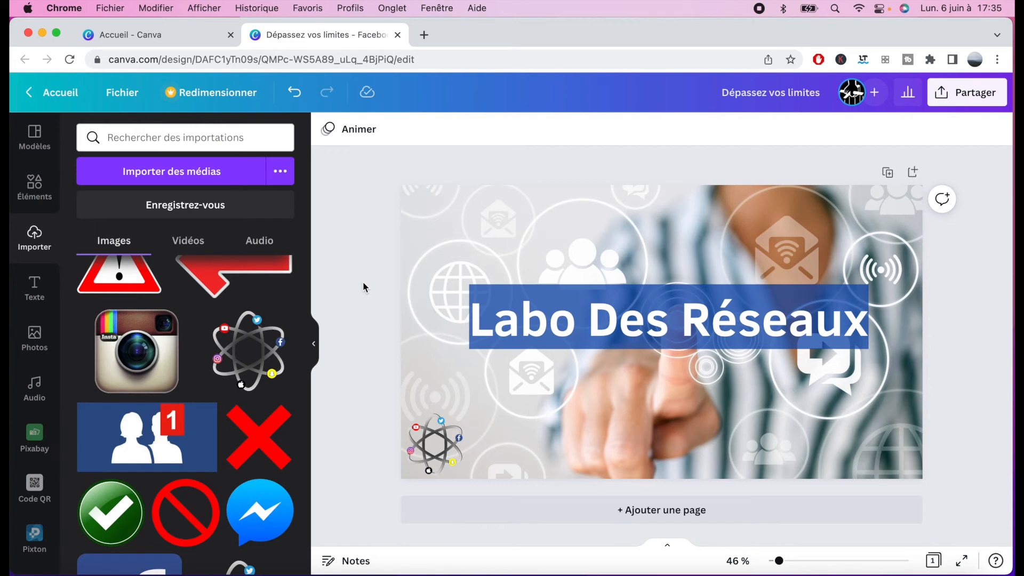
Download the finished cover design as a PNG file at size 1.
left_click(972, 107)
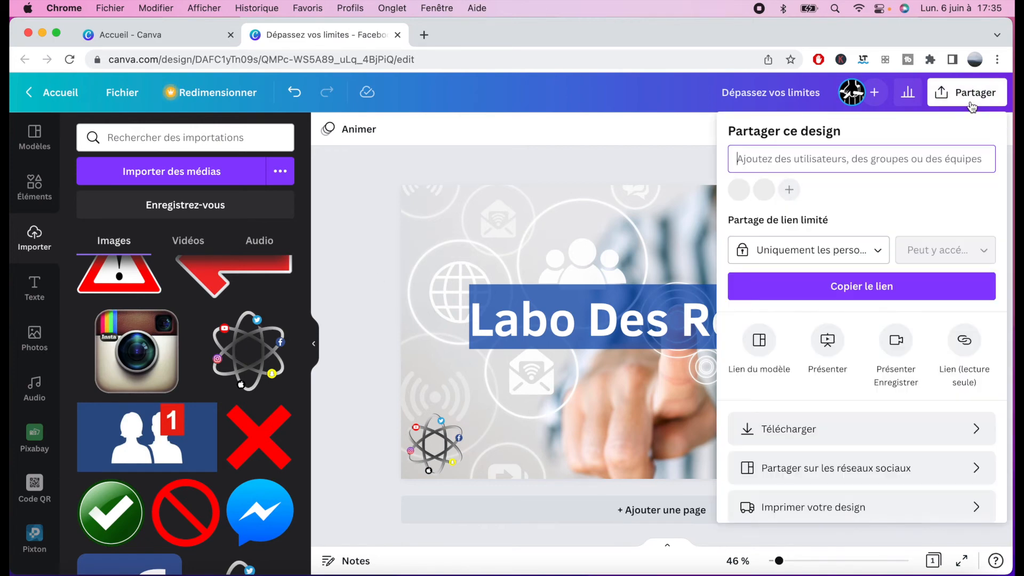
left_click(829, 427)
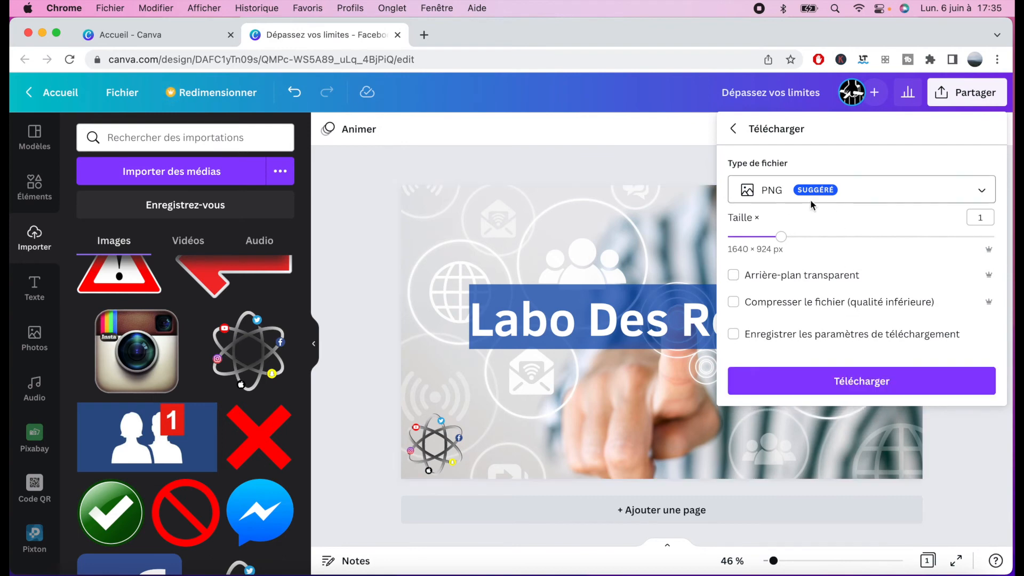
left_click(801, 377)
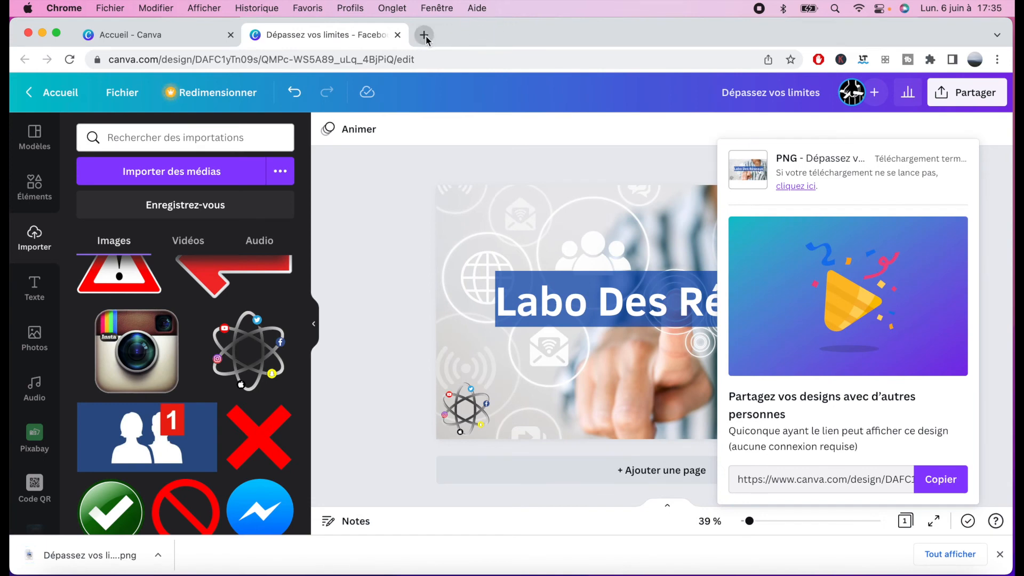
Switch to the Labo des Réseaux page on Facebook, import "Dépassez vos limites.png" as its cover photo and adjust the image's vertical position.
left_click(424, 35)
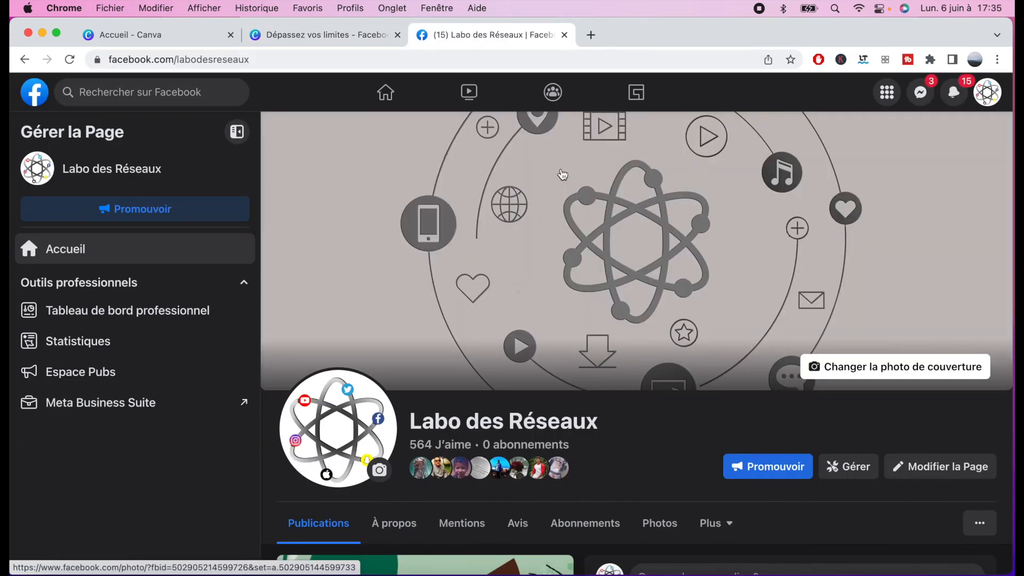
left_click(883, 372)
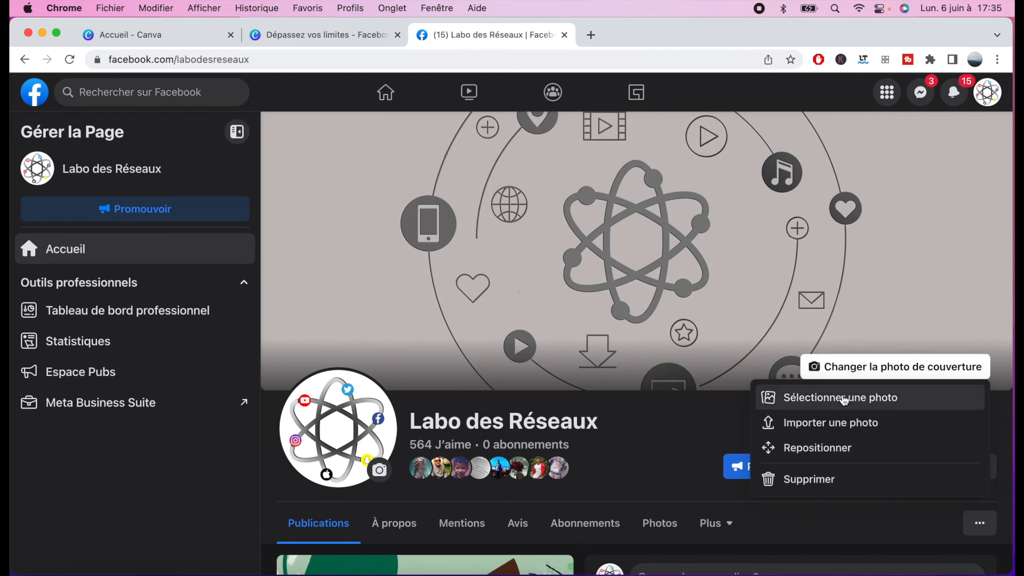
left_click(825, 423)
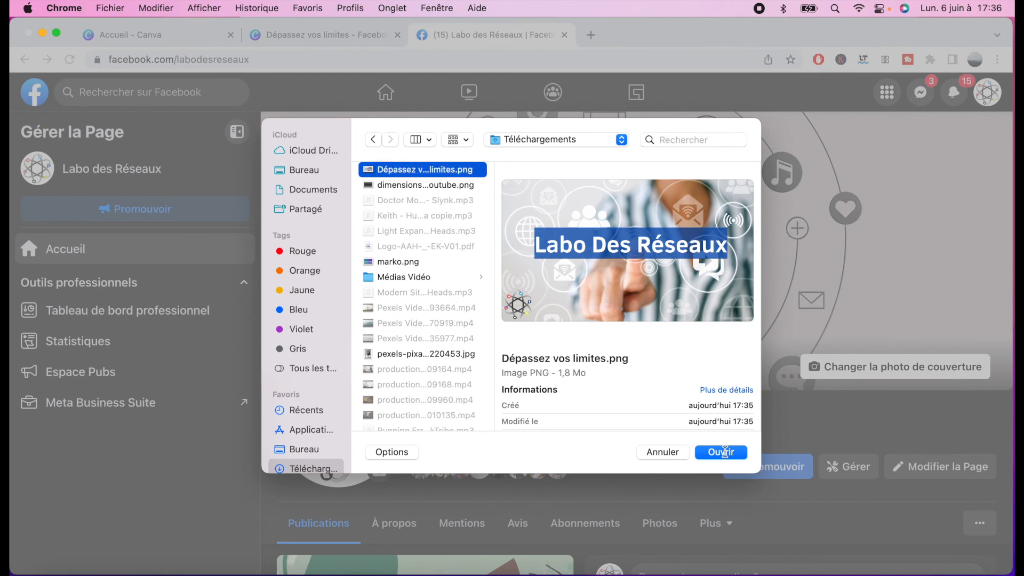
left_click(723, 452)
mouse_move(691, 312)
left_mouse_down()
mouse_move(685, 248)
mouse_move(685, 323)
left_mouse_up()
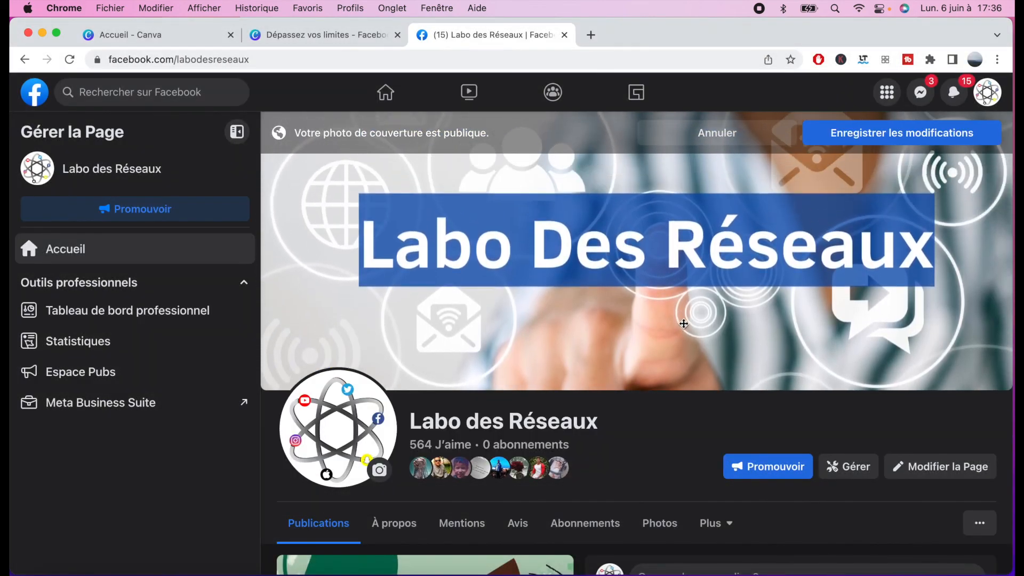